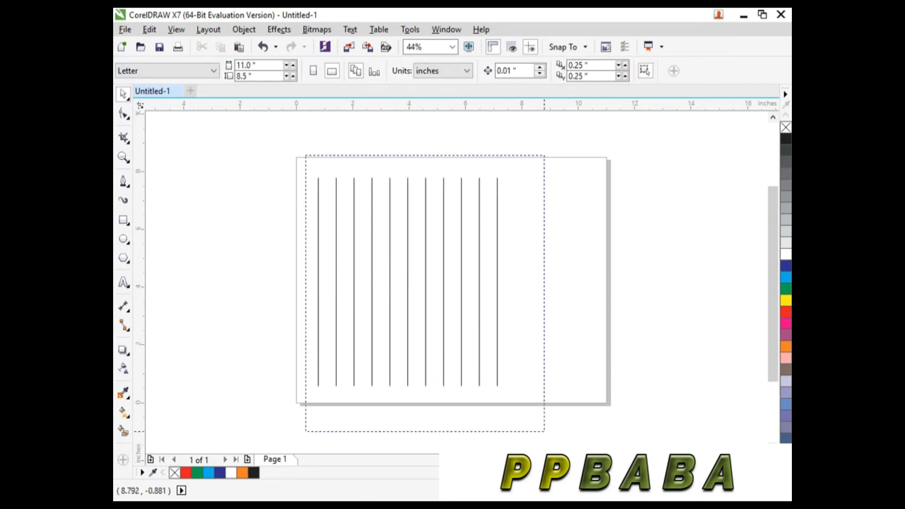
Step: Stretch the eleven selected vertical lines to about 8.54 in tall and shift them about one line spacing to the right
{"action": "left_click_drag", "start_coordinate": [408, 384], "coordinate": [409, 409]}
{"action": "left_click_drag", "start_coordinate": [425, 359], "coordinate": [443, 359]}
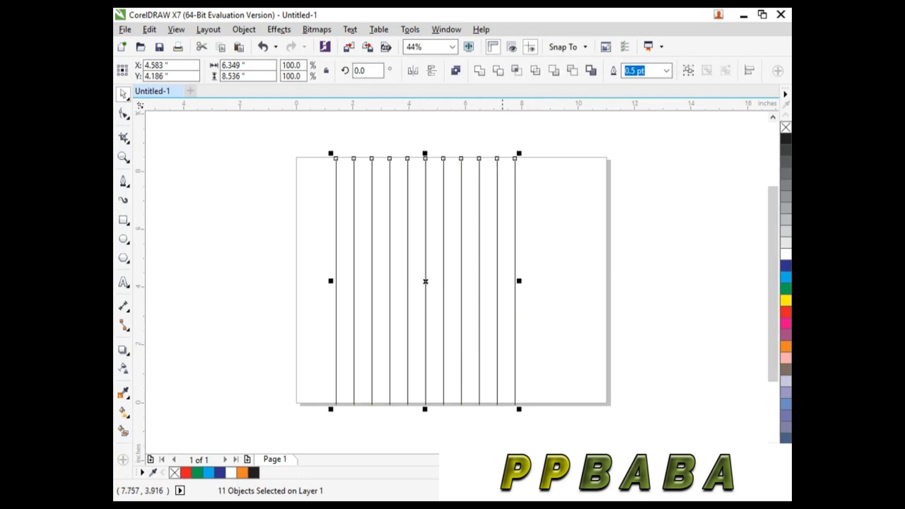
Step: Try mirroring the eleven selected lines horizontally and vertically, and undo the mirroring
{"action": "left_click", "coordinate": [413, 70]}
{"action": "left_click", "coordinate": [432, 71]}
{"action": "left_click", "coordinate": [432, 70]}
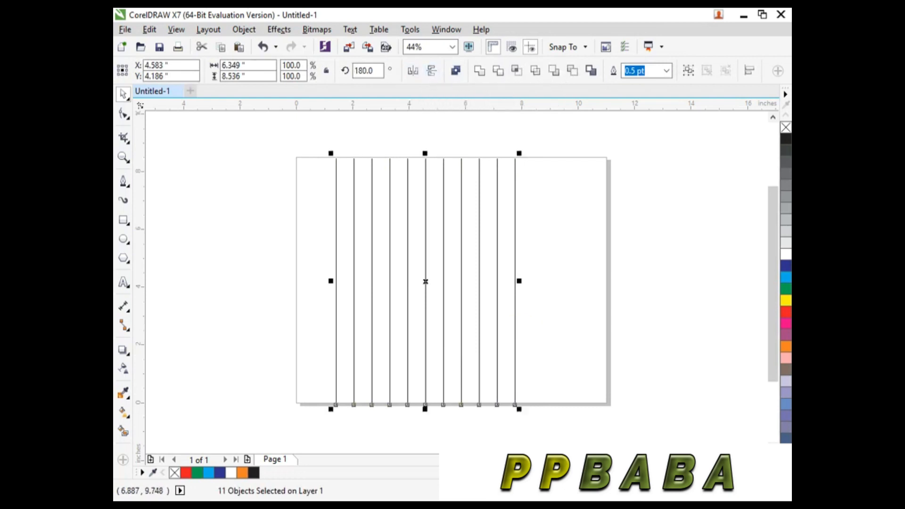
{"action": "key", "text": "ctrl+z"}
{"action": "key", "text": "ctrl+z"}
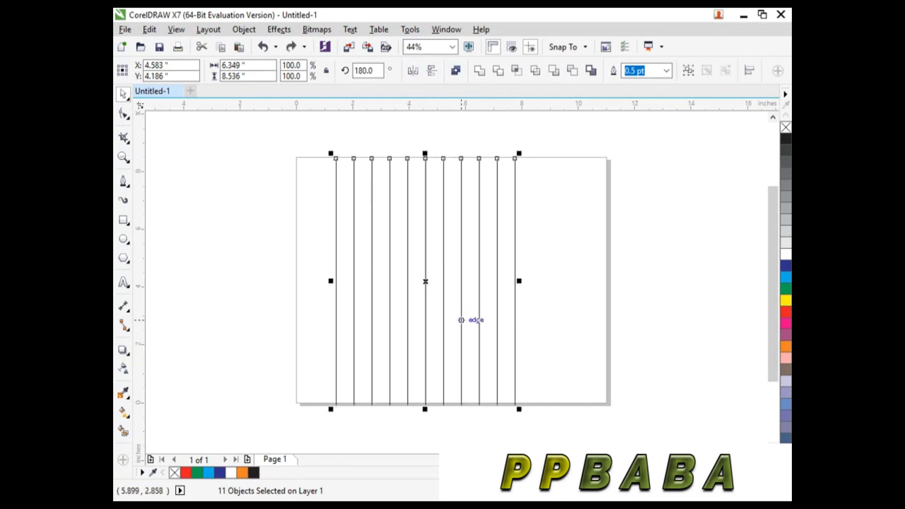
{"action": "key", "text": "ctrl+z"}
{"action": "key", "text": "ctrl+shift+z"}
Step: Group the eleven vertical lines and mirror the group vertically
{"action": "left_click_drag", "start_coordinate": [540, 441], "coordinate": [312, 150]}
{"action": "key", "text": "ctrl+g"}
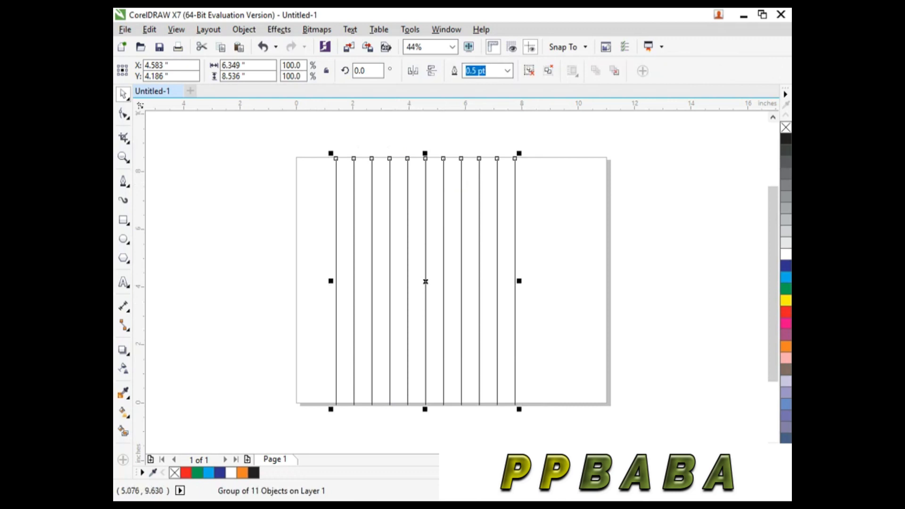
{"action": "left_click", "coordinate": [431, 71]}
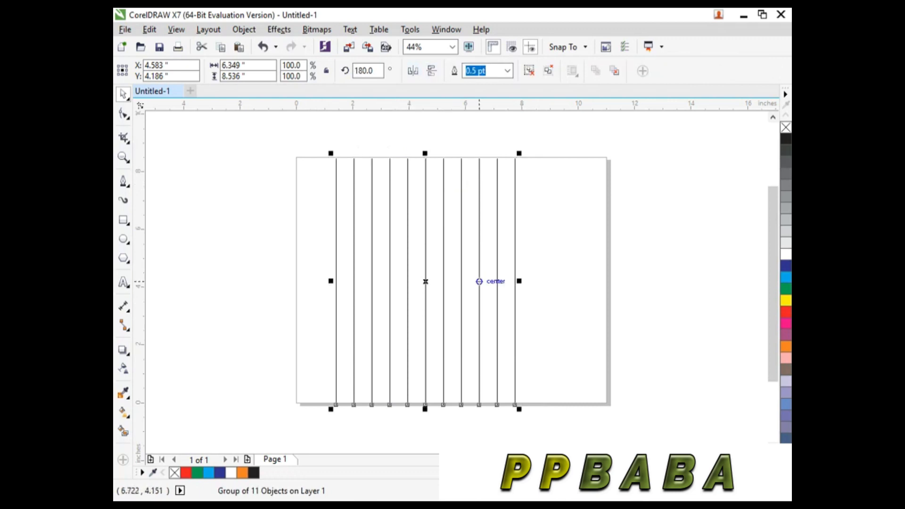
Step: Rotate a copy of the line group by 90 degrees about its center to form a grid with the original
{"action": "left_click", "coordinate": [480, 281]}
{"action": "left_click_drag", "start_coordinate": [331, 154], "coordinate": [336, 351]}
{"action": "right_click", "coordinate": [336, 351]}
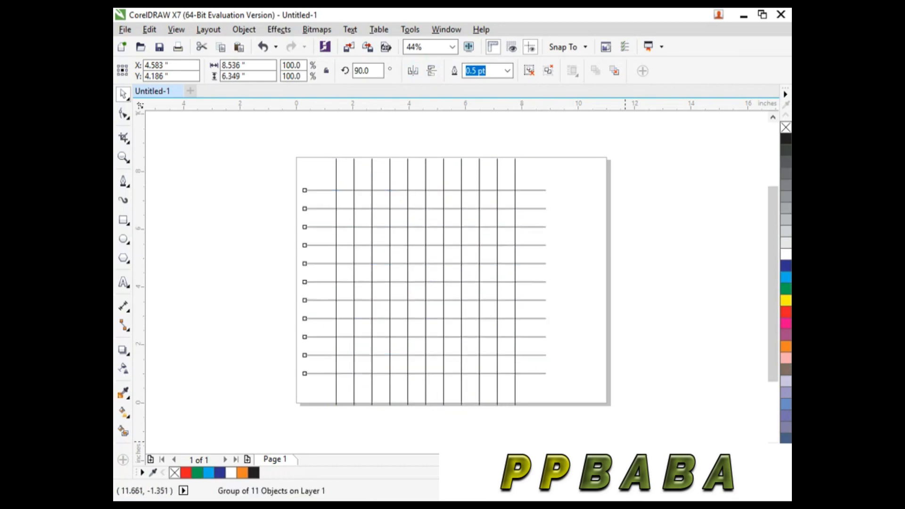
{"action": "left_click", "coordinate": [242, 435]}
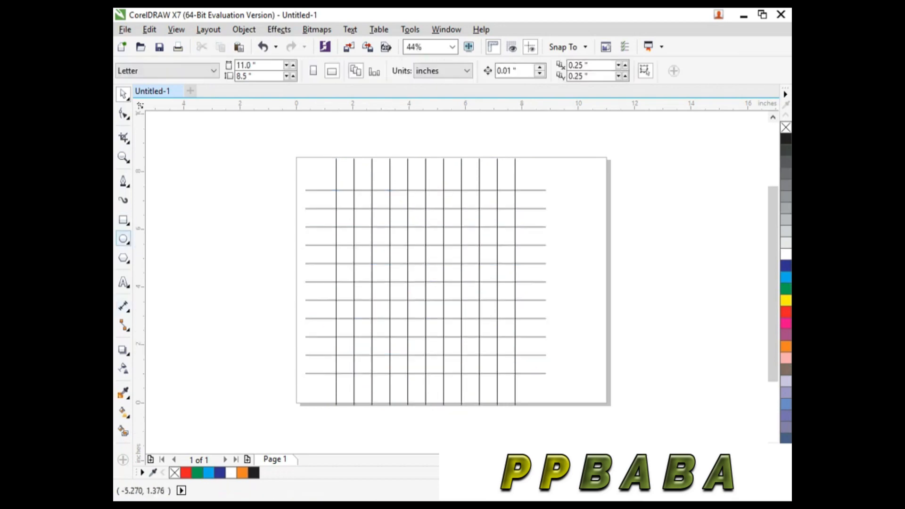
Step: Draw a circle about 6.35 in across, spanning the grid from its top-left to its bottom-right line crossing
{"action": "left_click", "coordinate": [124, 239]}
{"action": "left_click", "coordinate": [171, 236]}
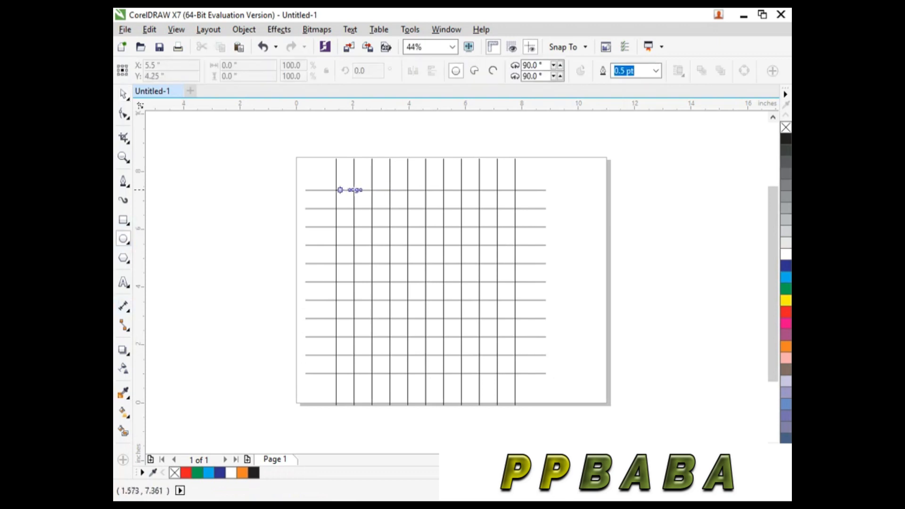
{"action": "left_click_drag", "start_coordinate": [336, 190], "coordinate": [514, 362]}
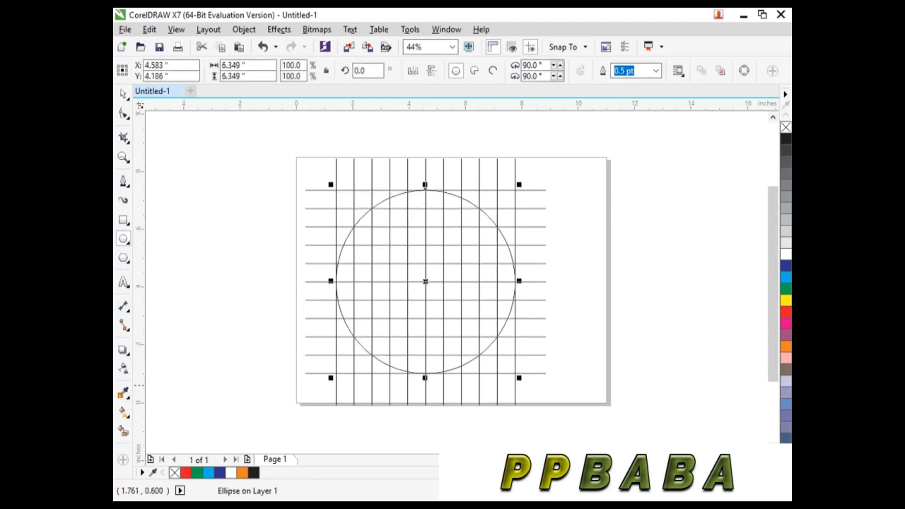
Step: Try scaling the circle to 80% about its center, and undo the scaling
{"action": "mouse_move", "coordinate": [332, 377]}
{"action": "left_mouse_down"}
{"action": "mouse_move", "coordinate": [360, 361]}
{"action": "mouse_move", "coordinate": [354, 373]}
{"action": "mouse_move", "coordinate": [361, 354]}
{"action": "mouse_move", "coordinate": [347, 373]}
{"action": "left_mouse_up"}
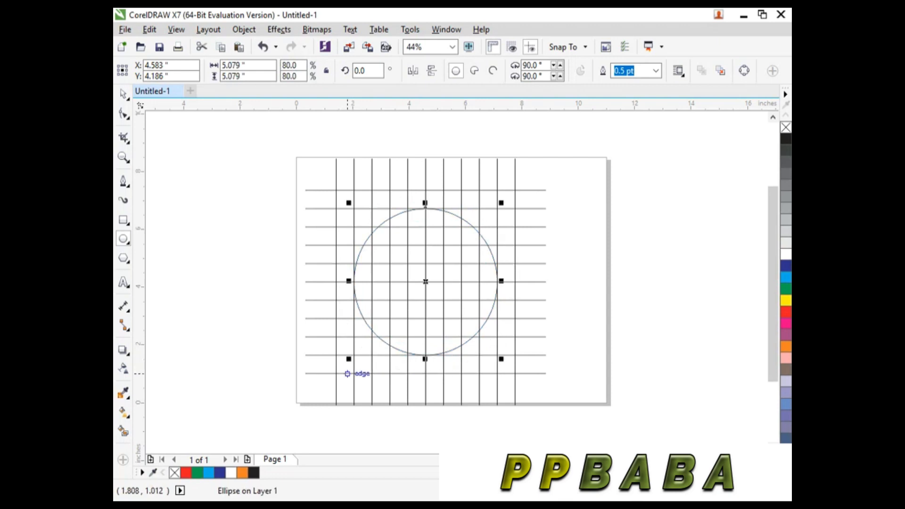
{"action": "key", "text": "z"}
{"action": "key", "text": "ctrl+z"}
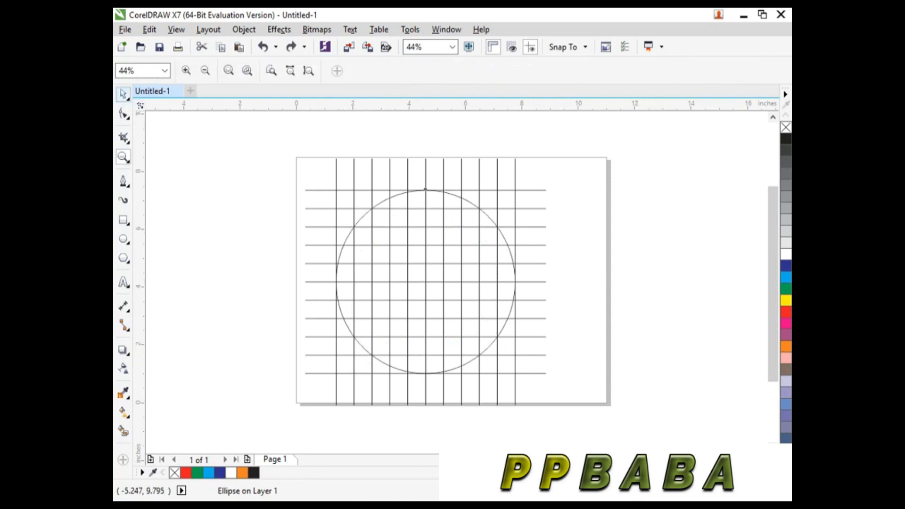
Step: Scale a copy of the circle inward about its center so the concentric copy sits one grid cell inside the original
{"action": "left_click", "coordinate": [126, 116]}
{"action": "left_click", "coordinate": [348, 236]}
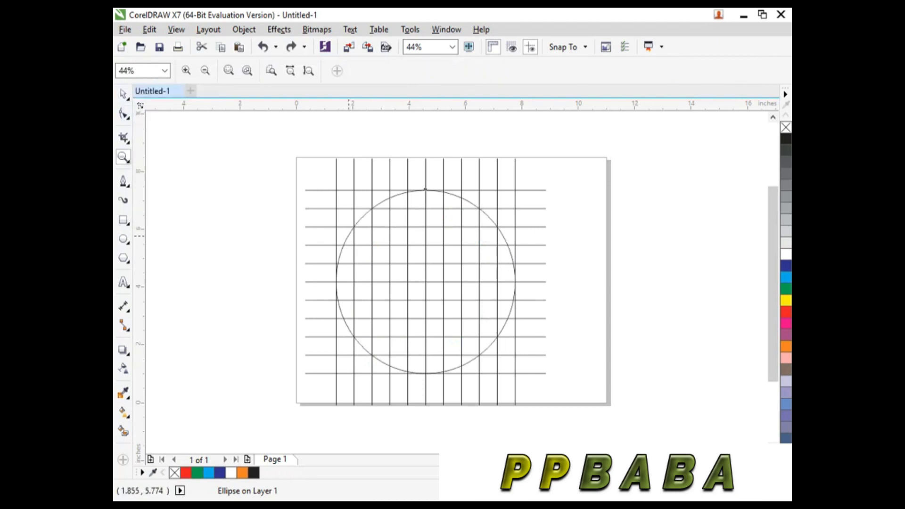
{"action": "double_click", "coordinate": [124, 94]}
{"action": "left_click", "coordinate": [327, 256]}
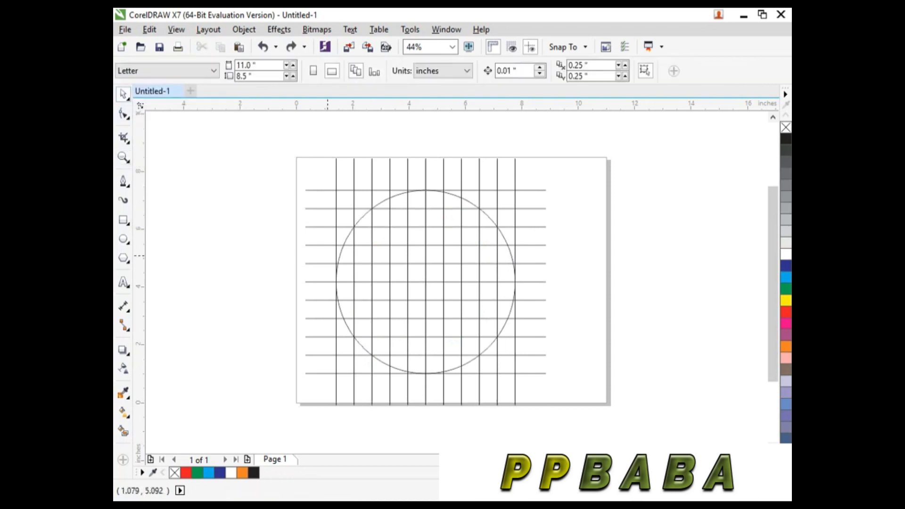
{"action": "left_click", "coordinate": [341, 250]}
{"action": "left_click_drag", "start_coordinate": [331, 377], "coordinate": [347, 355]}
{"action": "right_click", "coordinate": [347, 354]}
{"action": "left_click", "coordinate": [218, 339]}
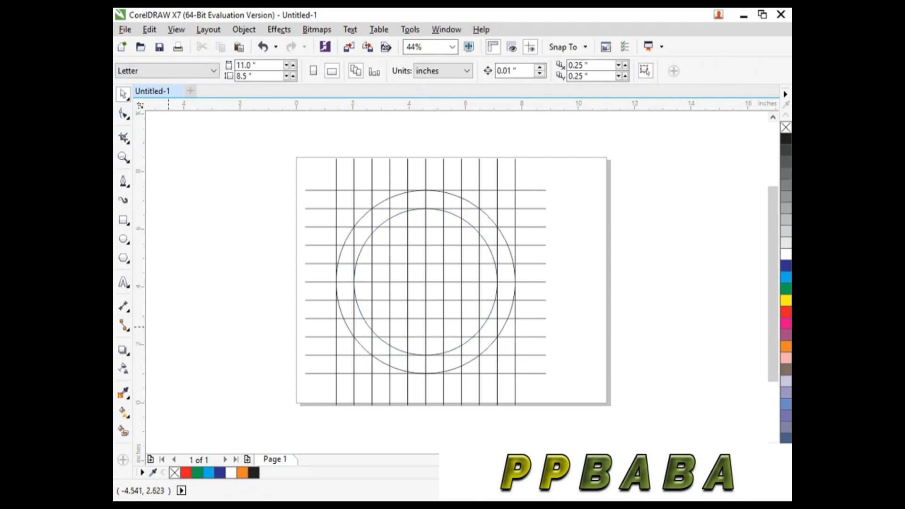
Step: Smart Fill the cells between the third and fourth vertical lines with blue-gray, continuing down through the ring's lower edge
{"action": "left_click", "coordinate": [123, 430]}
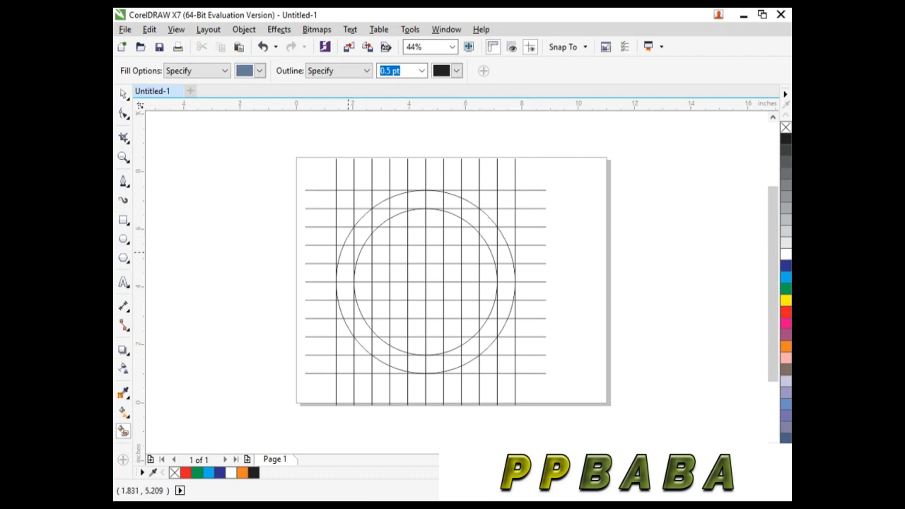
{"action": "left_click", "coordinate": [381, 218]}
{"action": "left_click", "coordinate": [382, 236]}
{"action": "left_click", "coordinate": [381, 254]}
{"action": "left_click", "coordinate": [382, 272]}
{"action": "left_click", "coordinate": [381, 290]}
{"action": "left_click", "coordinate": [381, 309]}
{"action": "left_click", "coordinate": [382, 327]}
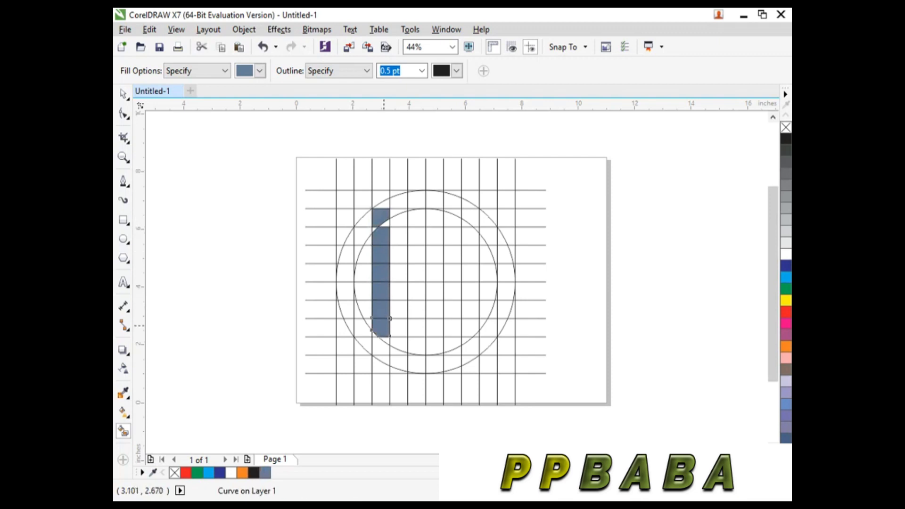
{"action": "left_click", "coordinate": [381, 345]}
{"action": "left_click", "coordinate": [381, 361]}
Step: Fill the ring's lower-left arc up to the horizontal midline, and complete the top of the third column out to the outer circle
{"action": "left_click", "coordinate": [362, 346]}
{"action": "left_click", "coordinate": [361, 330]}
{"action": "left_click", "coordinate": [348, 327]}
{"action": "left_click", "coordinate": [348, 307]}
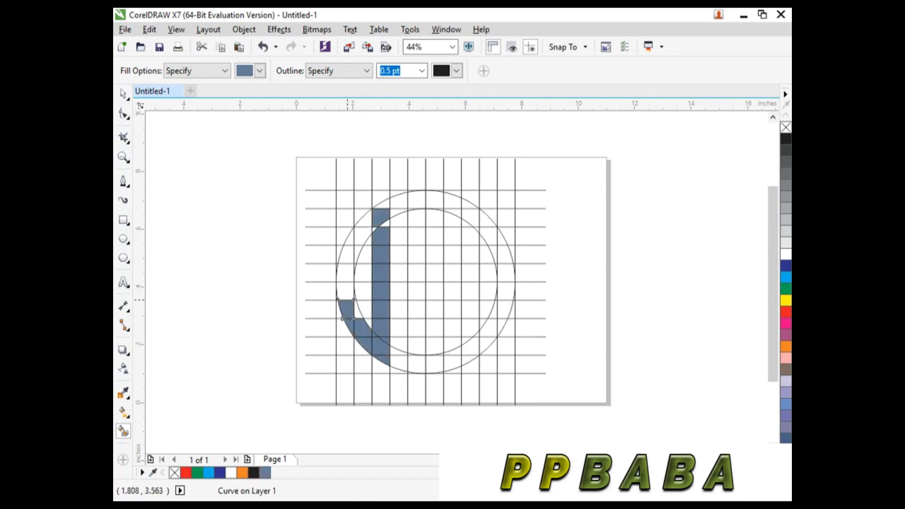
{"action": "left_click", "coordinate": [357, 314]}
{"action": "left_click", "coordinate": [346, 292]}
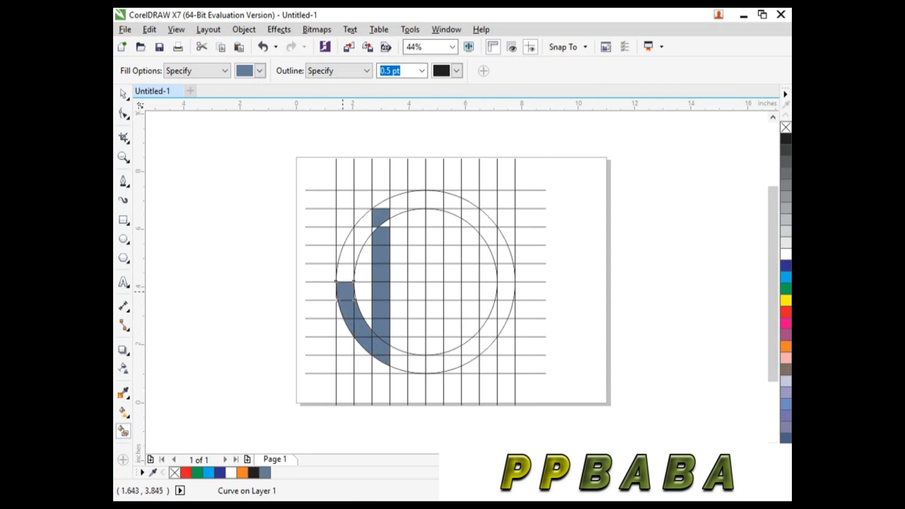
{"action": "left_click", "coordinate": [386, 226]}
{"action": "left_click", "coordinate": [387, 207]}
Step: Fill the ring's right arc blue-gray from the tenth vertical line's lower crossing up to the eighth column
{"action": "left_click", "coordinate": [505, 327]}
{"action": "left_click", "coordinate": [505, 309]}
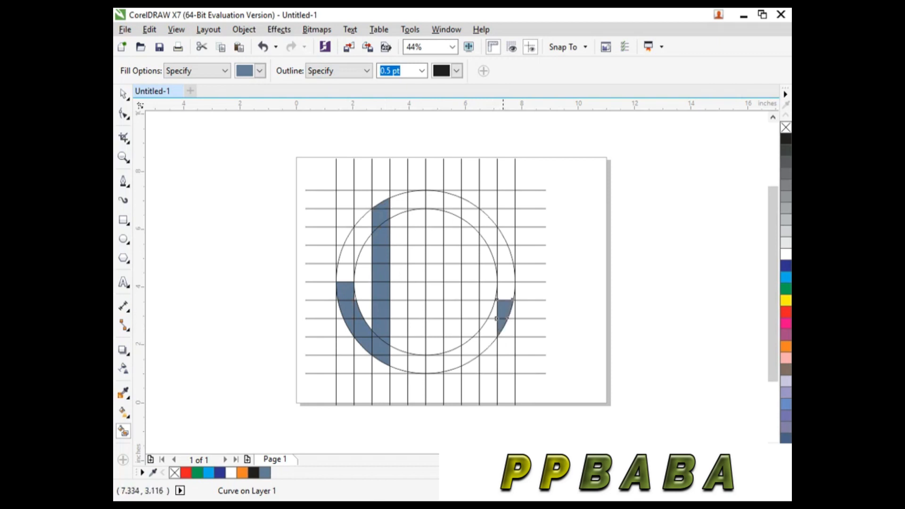
{"action": "left_click", "coordinate": [506, 290]}
{"action": "left_click", "coordinate": [505, 273]}
{"action": "left_click", "coordinate": [504, 254]}
{"action": "left_click", "coordinate": [493, 254]}
{"action": "left_click", "coordinate": [505, 236]}
{"action": "left_click", "coordinate": [488, 236]}
{"action": "left_click", "coordinate": [486, 219]}
{"action": "left_click", "coordinate": [470, 218]}
Step: Fill the eighth column, between the eighth and ninth vertical lines, from inside the inner circle down to the outer circle
{"action": "left_click", "coordinate": [469, 236]}
{"action": "left_click", "coordinate": [470, 254]}
{"action": "left_click", "coordinate": [471, 273]}
{"action": "left_click", "coordinate": [470, 291]}
{"action": "left_click", "coordinate": [470, 309]}
{"action": "left_click", "coordinate": [470, 328]}
{"action": "left_click", "coordinate": [470, 346]}
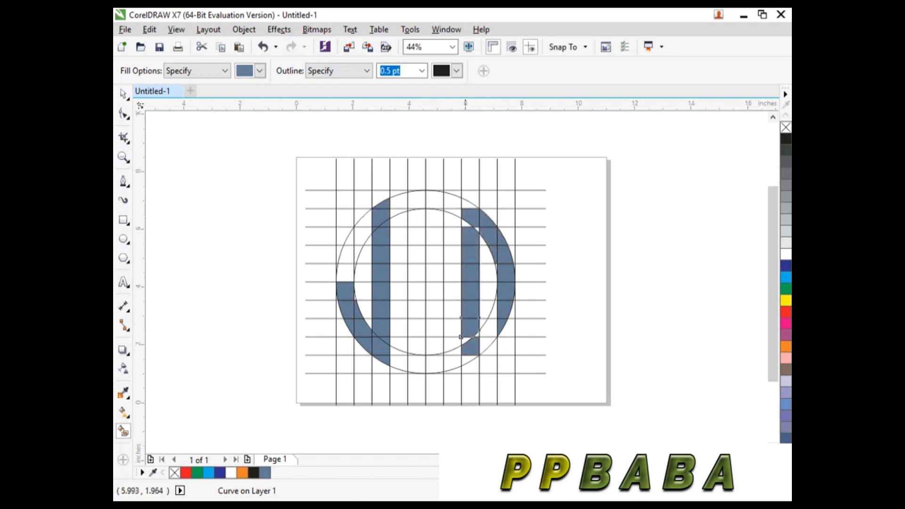
{"action": "left_click", "coordinate": [465, 360]}
Step: Fill the ring's upper-right arc from the eighth column back to the center vertical line
{"action": "left_click", "coordinate": [469, 200]}
{"action": "left_click", "coordinate": [451, 200]}
{"action": "left_click", "coordinate": [434, 199]}
Step: Fill the column just right of the center vertical line, from the top of the ring down to its bottom
{"action": "left_click", "coordinate": [440, 213]}
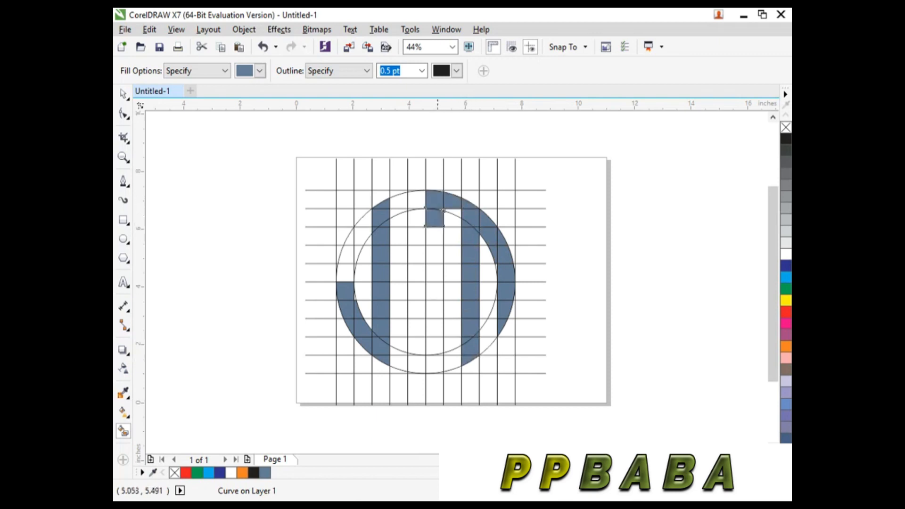
{"action": "left_click", "coordinate": [437, 236]}
{"action": "left_click", "coordinate": [435, 255]}
{"action": "left_click", "coordinate": [435, 273]}
{"action": "left_click", "coordinate": [436, 291]}
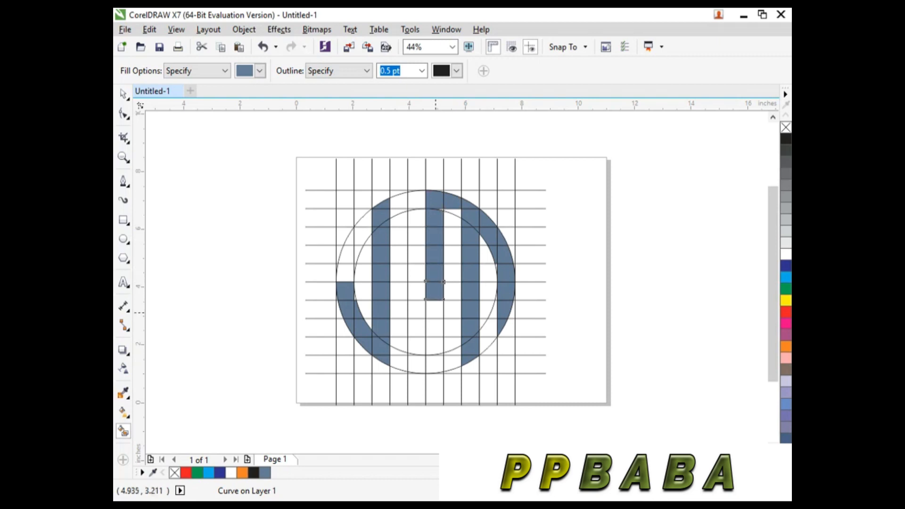
{"action": "left_click", "coordinate": [436, 309]}
{"action": "left_click", "coordinate": [435, 326]}
{"action": "left_click", "coordinate": [435, 345]}
{"action": "left_click", "coordinate": [438, 364]}
Step: Fill the small ring piece beside the center column's top and the thin slivers at that column's bottom along both circles
{"action": "left_click", "coordinate": [453, 211]}
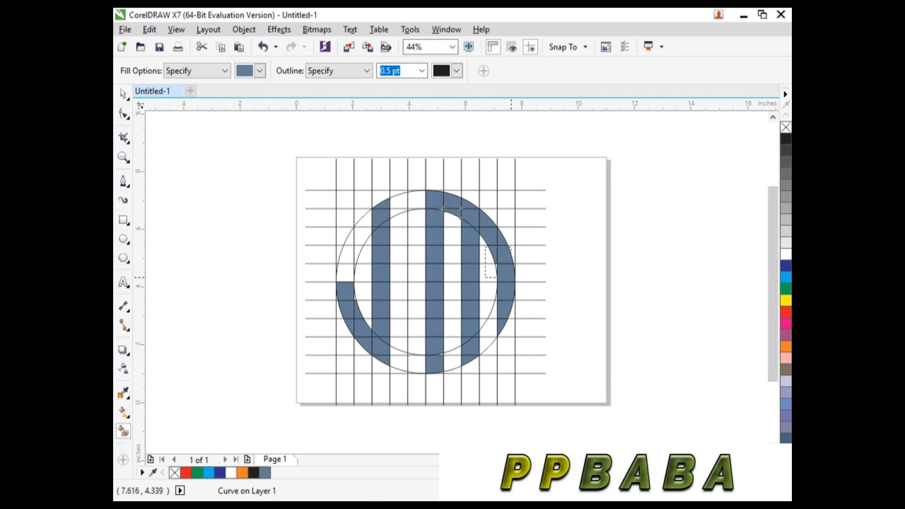
{"action": "scroll", "coordinate": [511, 278], "scroll_direction": "up", "scroll_amount": 6}
{"action": "left_click", "coordinate": [434, 313]}
{"action": "scroll", "coordinate": [516, 330], "scroll_direction": "down", "scroll_amount": 6}
{"action": "scroll", "coordinate": [417, 335], "scroll_direction": "up", "scroll_amount": 6}
{"action": "left_click", "coordinate": [438, 354]}
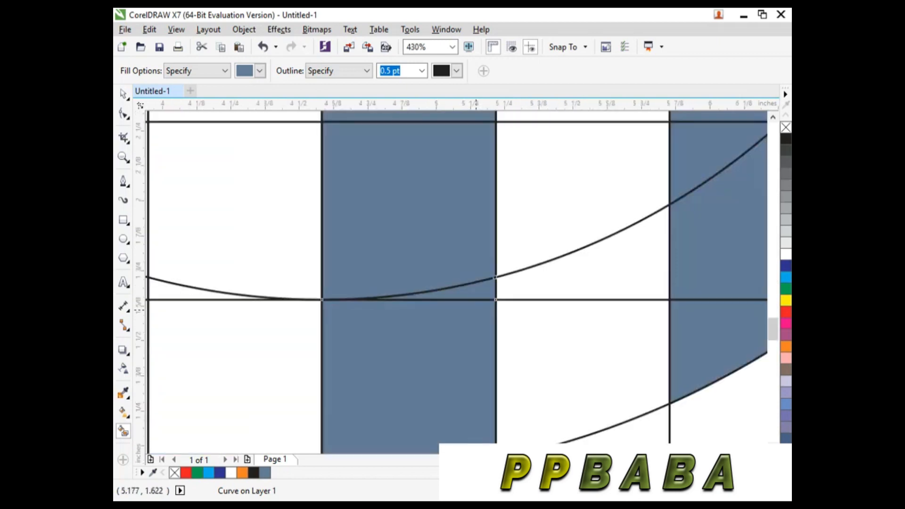
{"action": "scroll", "coordinate": [442, 356], "scroll_direction": "down", "scroll_amount": 6}
{"action": "scroll", "coordinate": [443, 352], "scroll_direction": "up", "scroll_amount": 6}
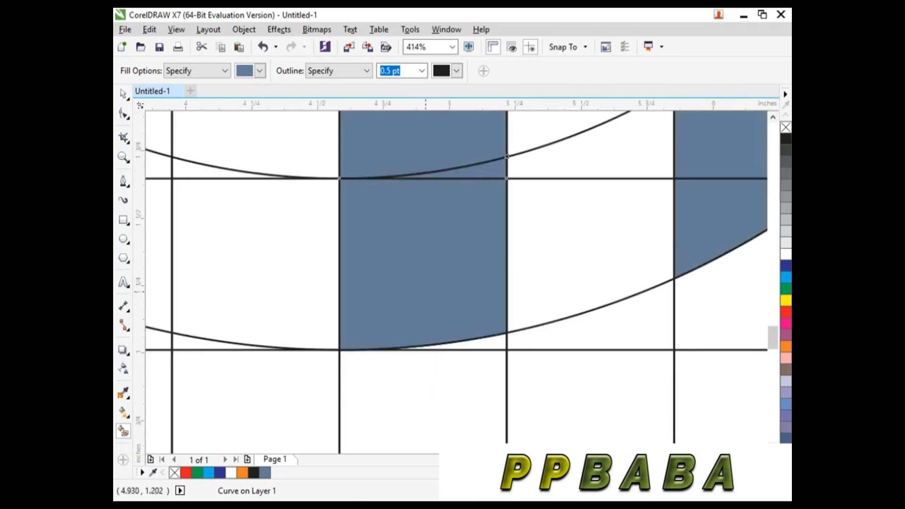
{"action": "left_click", "coordinate": [491, 344]}
{"action": "scroll", "coordinate": [491, 346], "scroll_direction": "down", "scroll_amount": 6}
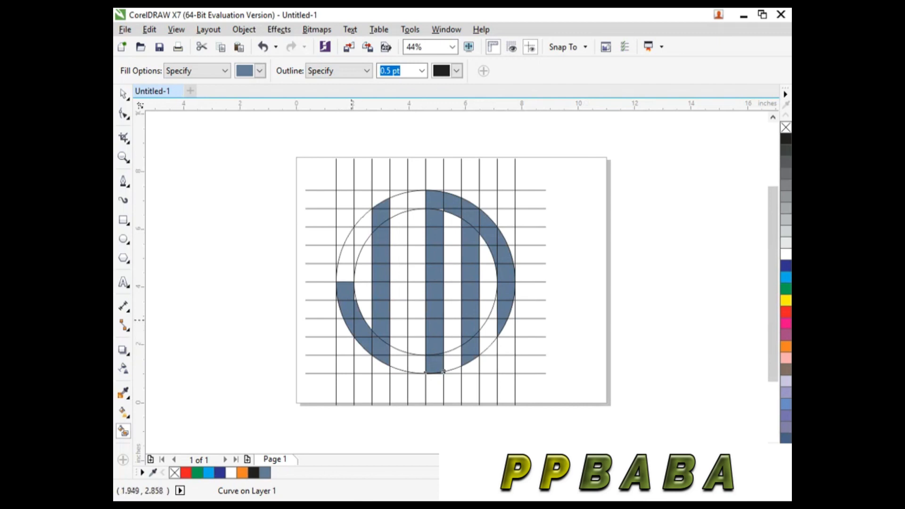
Step: Fill the ring's left arc from the horizontal midline up to the second vertical line
{"action": "left_click", "coordinate": [346, 272]}
{"action": "left_click", "coordinate": [351, 252]}
{"action": "left_click", "coordinate": [346, 239]}
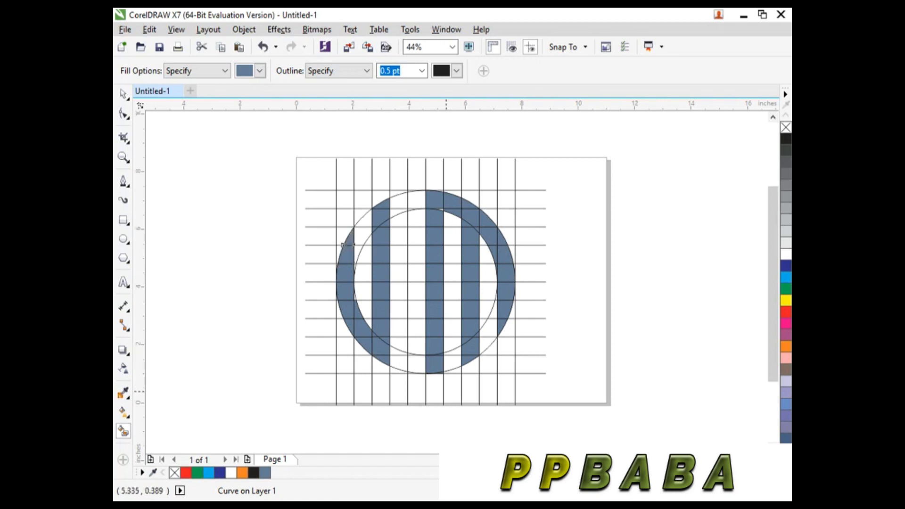
Step: Fill the thin sliver at the center column's top, where the inner circle meets the horizontal grid line
{"action": "scroll", "coordinate": [440, 207], "scroll_direction": "up", "scroll_amount": 4}
{"action": "scroll", "coordinate": [466, 315], "scroll_direction": "up", "scroll_amount": 1}
{"action": "left_click", "coordinate": [469, 319]}
{"action": "scroll", "coordinate": [469, 320], "scroll_direction": "down", "scroll_amount": 1}
{"action": "scroll", "coordinate": [508, 329], "scroll_direction": "down", "scroll_amount": 3}
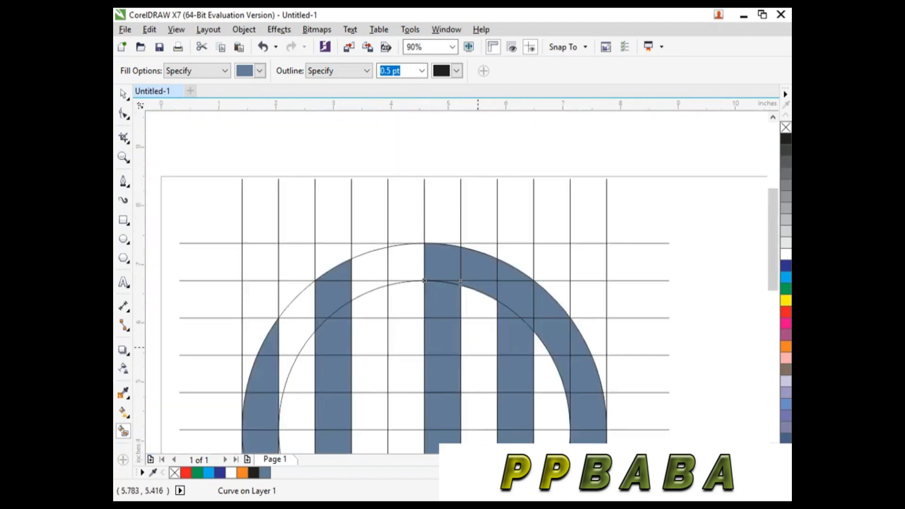
{"action": "scroll", "coordinate": [476, 358], "scroll_direction": "down", "scroll_amount": 1}
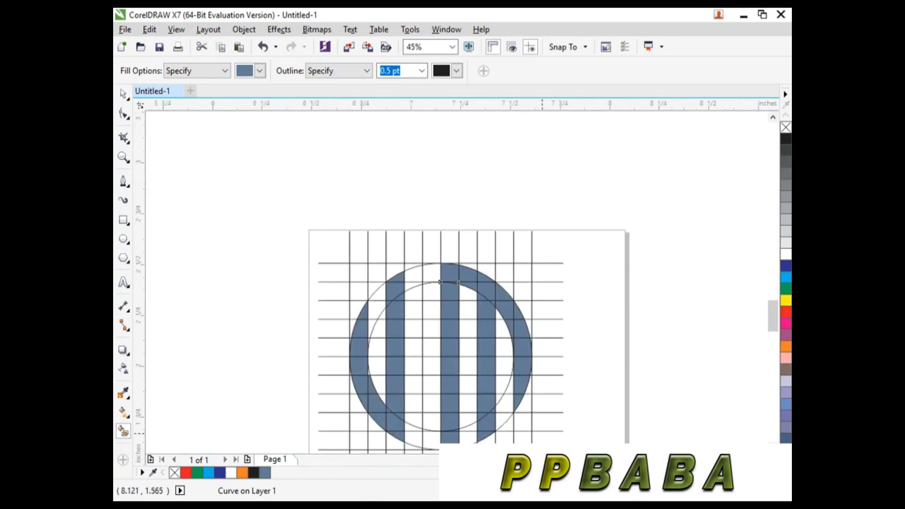
{"action": "scroll", "coordinate": [420, 278], "scroll_direction": "up", "scroll_amount": 3}
{"action": "scroll", "coordinate": [420, 278], "scroll_direction": "down", "scroll_amount": 3}
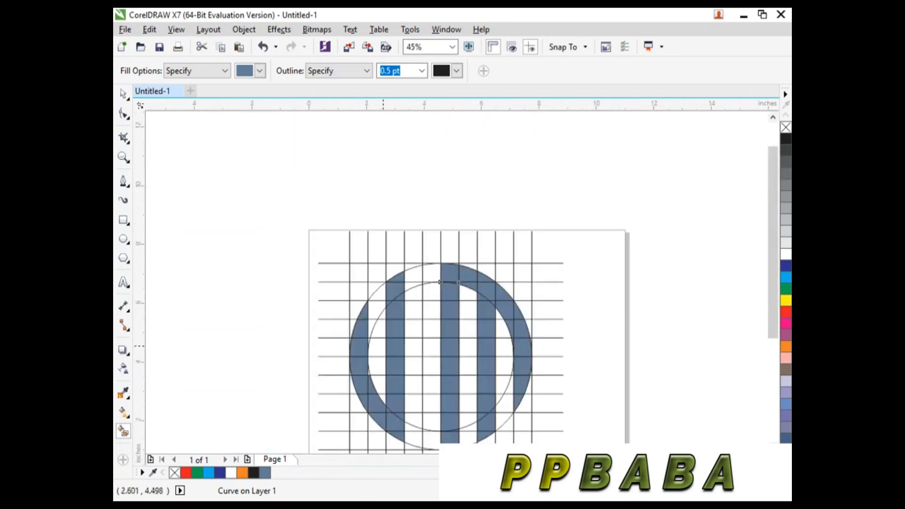
{"action": "scroll", "coordinate": [457, 282], "scroll_direction": "down", "scroll_amount": 1}
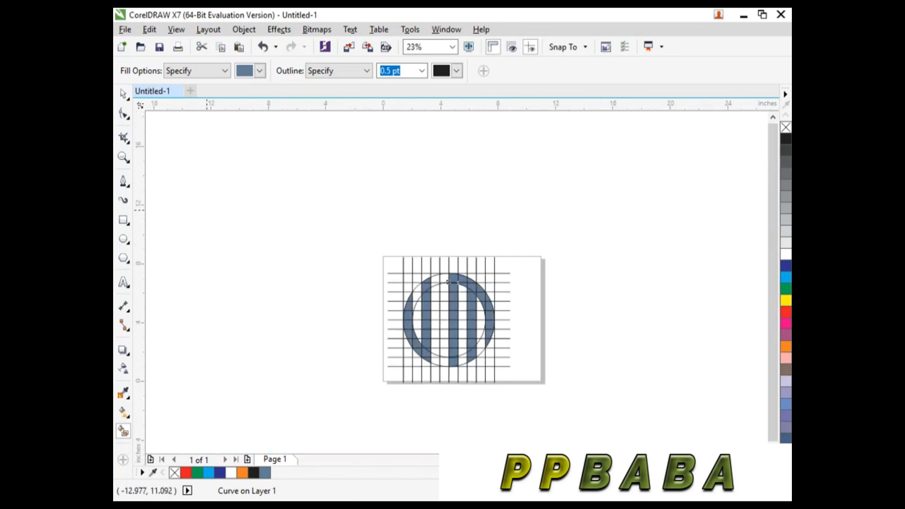
Step: Select all objects of the grid and logo, and start an object search with the Find Wizard
{"action": "double_click", "coordinate": [124, 94]}
{"action": "left_click_drag", "start_coordinate": [279, 196], "coordinate": [623, 416]}
{"action": "left_click", "coordinate": [208, 29]}
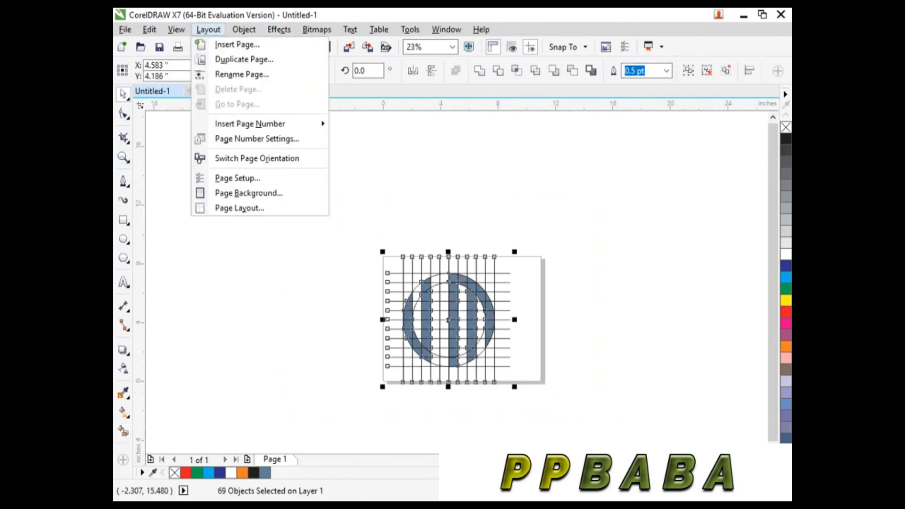
{"action": "mouse_move", "coordinate": [255, 267]}
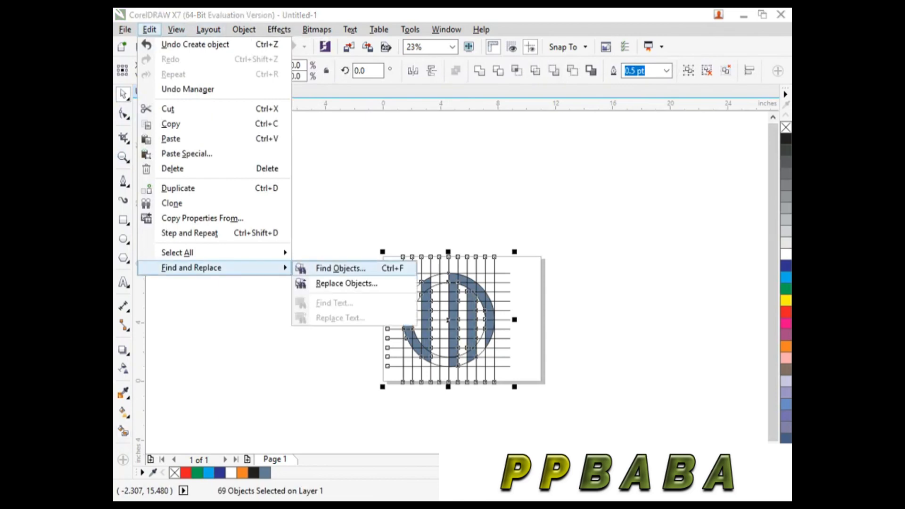
{"action": "left_click", "coordinate": [335, 264]}
{"action": "left_click", "coordinate": [496, 383]}
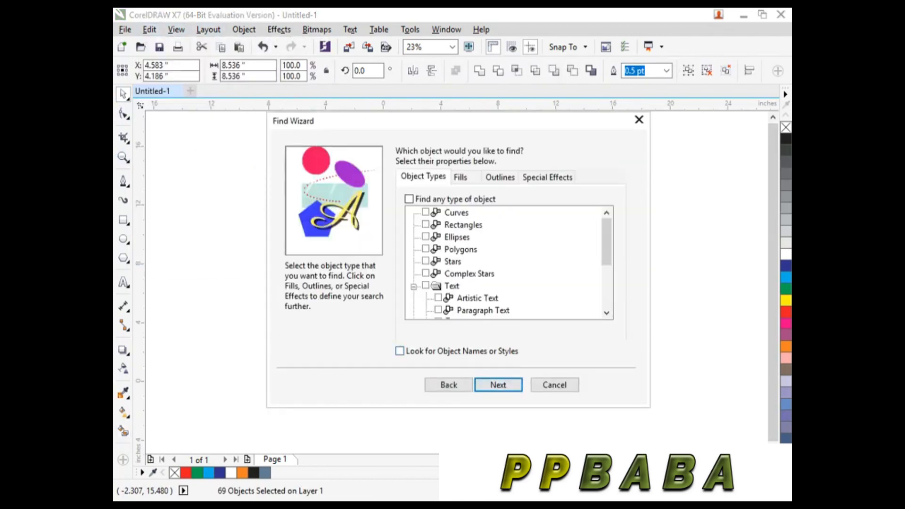
Step: Find and select all objects with the specific uniform color fill C:40 M:20 Y:0 K:40
{"action": "left_click_drag", "start_coordinate": [433, 120], "coordinate": [682, 90]}
{"action": "left_click", "coordinate": [711, 147]}
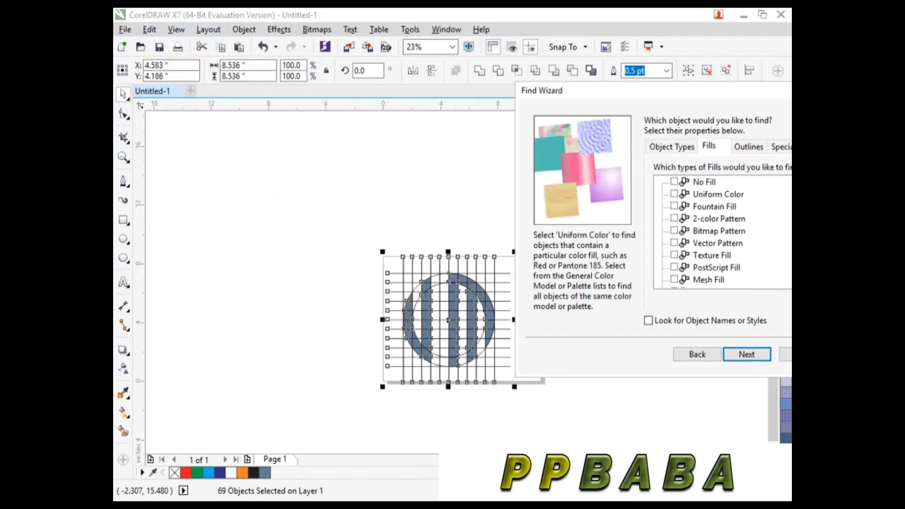
{"action": "left_click", "coordinate": [746, 354]}
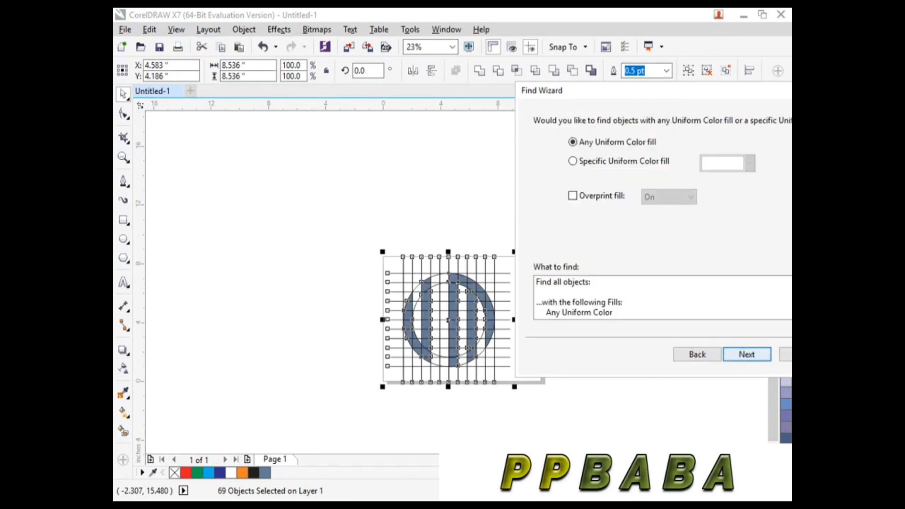
{"action": "left_click", "coordinate": [572, 161]}
{"action": "left_click", "coordinate": [749, 163]}
{"action": "left_click", "coordinate": [707, 261]}
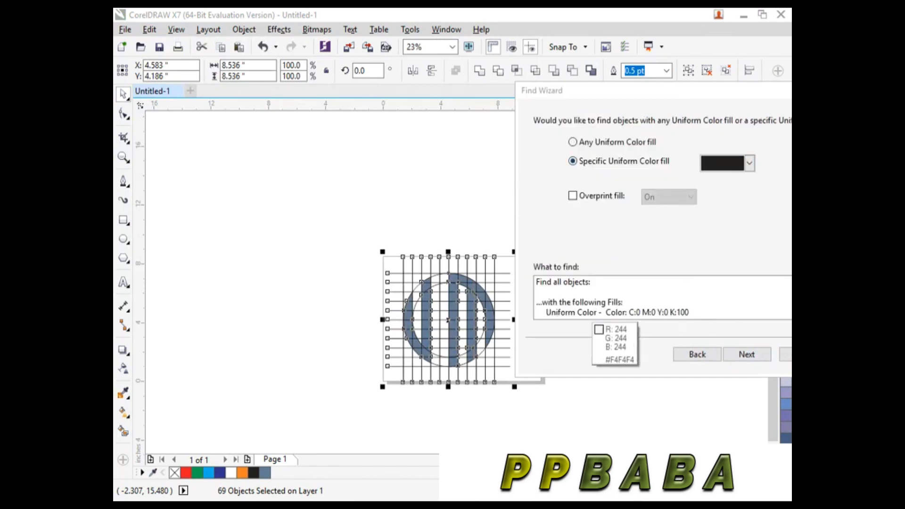
{"action": "left_click", "coordinate": [464, 287]}
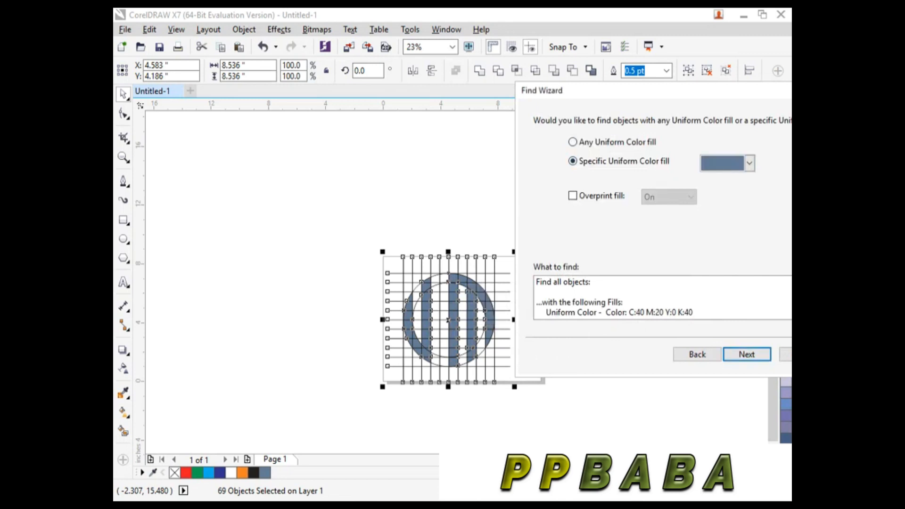
{"action": "left_click", "coordinate": [747, 354]}
{"action": "left_click", "coordinate": [746, 354]}
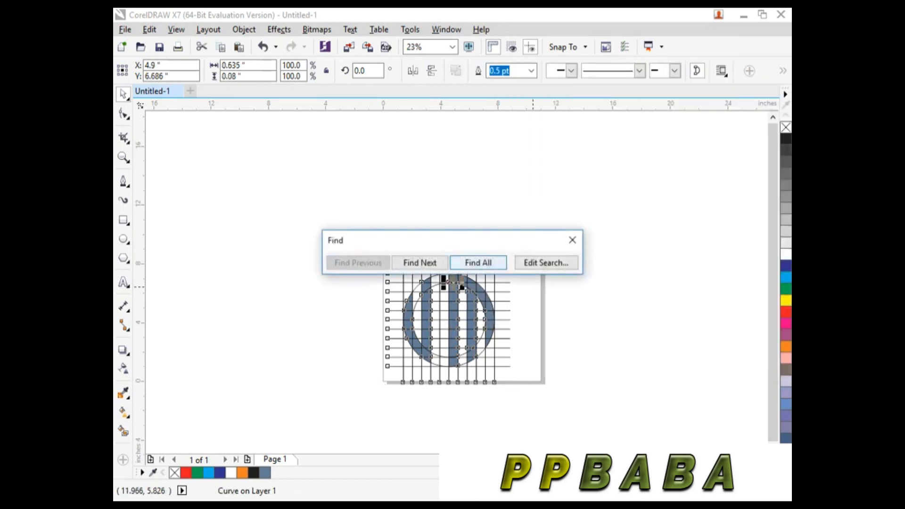
{"action": "left_click", "coordinate": [478, 263]}
{"action": "left_click", "coordinate": [572, 240]}
Step: Move the selected filled shapes off the grid to above the page and weld them together
{"action": "left_click_drag", "start_coordinate": [493, 275], "coordinate": [491, 149]}
{"action": "left_click", "coordinate": [479, 71]}
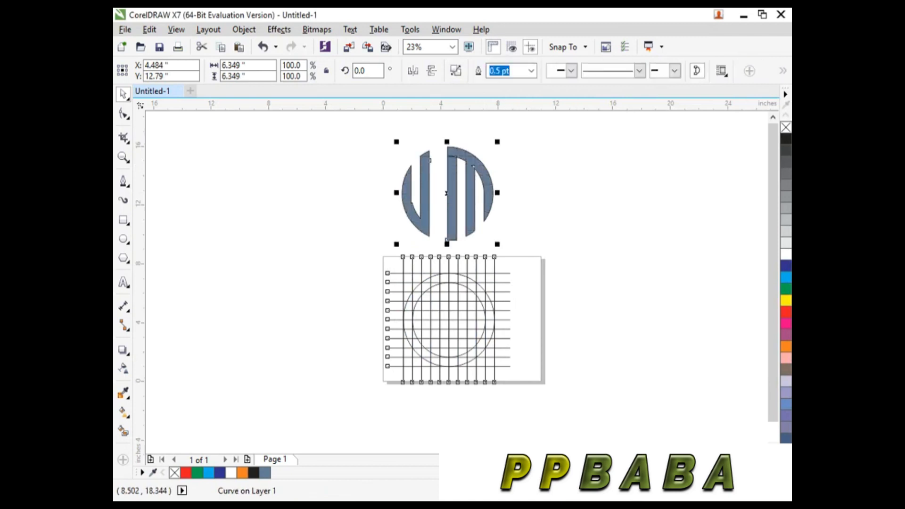
{"action": "left_click", "coordinate": [518, 195]}
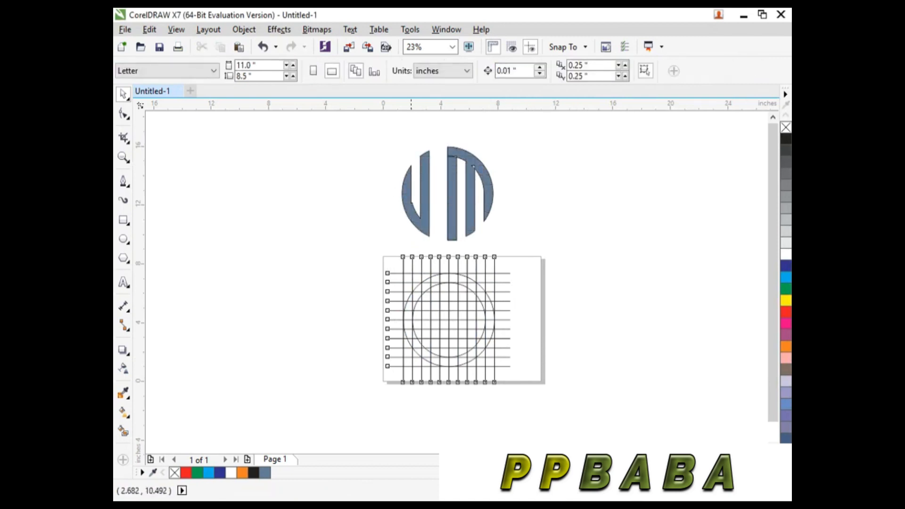
{"action": "scroll", "coordinate": [399, 173], "scroll_direction": "up", "scroll_amount": 4}
{"action": "left_click", "coordinate": [528, 403]}
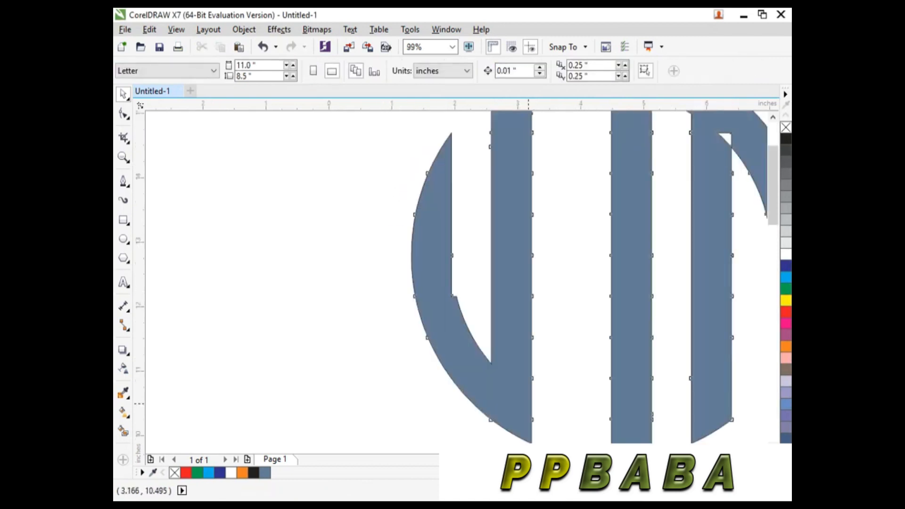
Step: Undo the weld and the move of the filled shapes
{"action": "key", "text": "ctrl+z"}
{"action": "key", "text": "ctrl+z"}
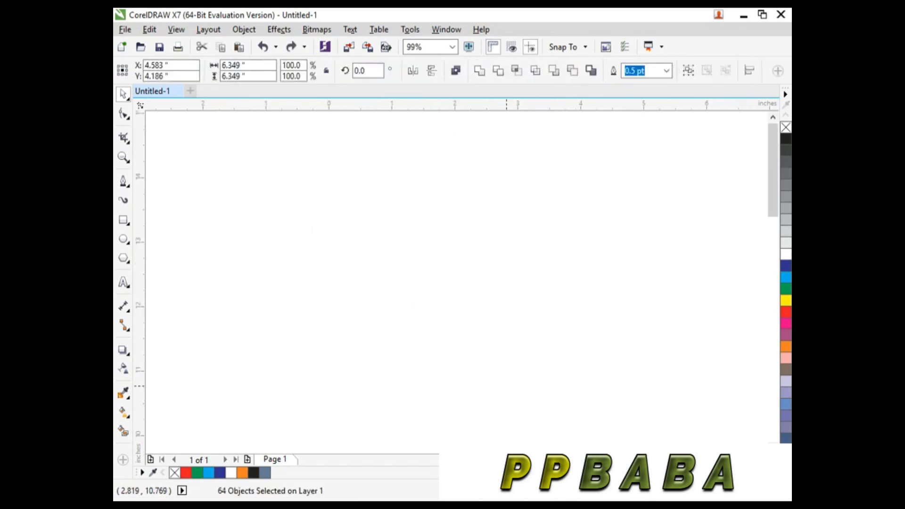
{"action": "scroll", "coordinate": [424, 330], "scroll_direction": "down", "scroll_amount": 4}
Step: Smart-fill the thin sliver between the second vertical line and the inner circle, just above the grid line below the horizontal midline
{"action": "scroll", "coordinate": [432, 334], "scroll_direction": "up", "scroll_amount": 4}
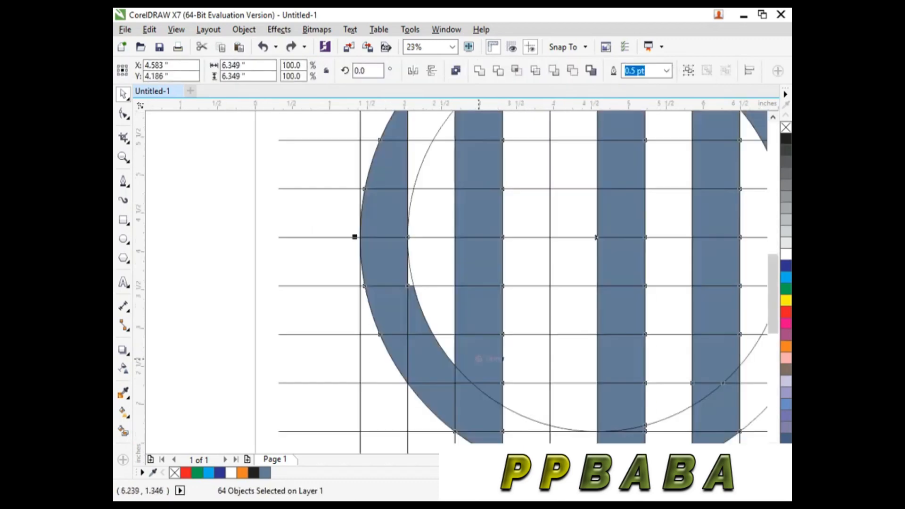
{"action": "scroll", "coordinate": [385, 245], "scroll_direction": "up", "scroll_amount": 5}
{"action": "left_click", "coordinate": [123, 431]}
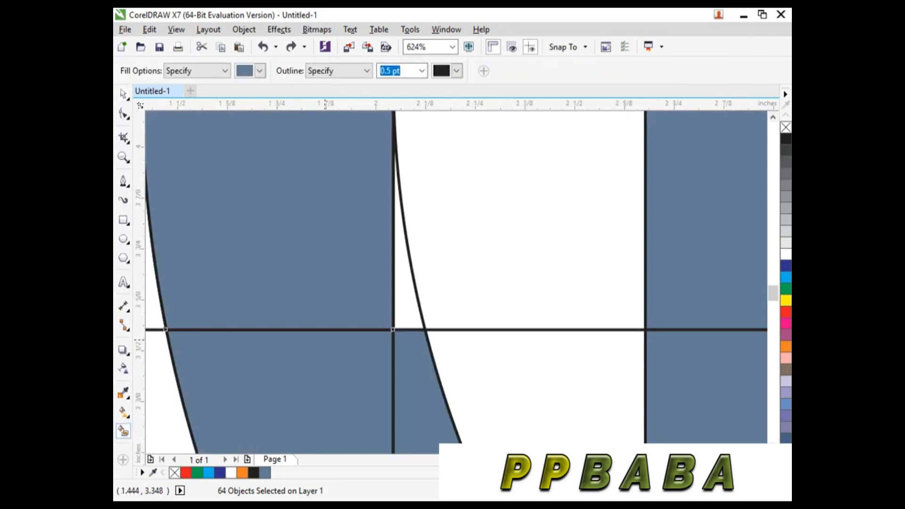
{"action": "left_click", "coordinate": [399, 310]}
{"action": "scroll", "coordinate": [413, 330], "scroll_direction": "down", "scroll_amount": 8}
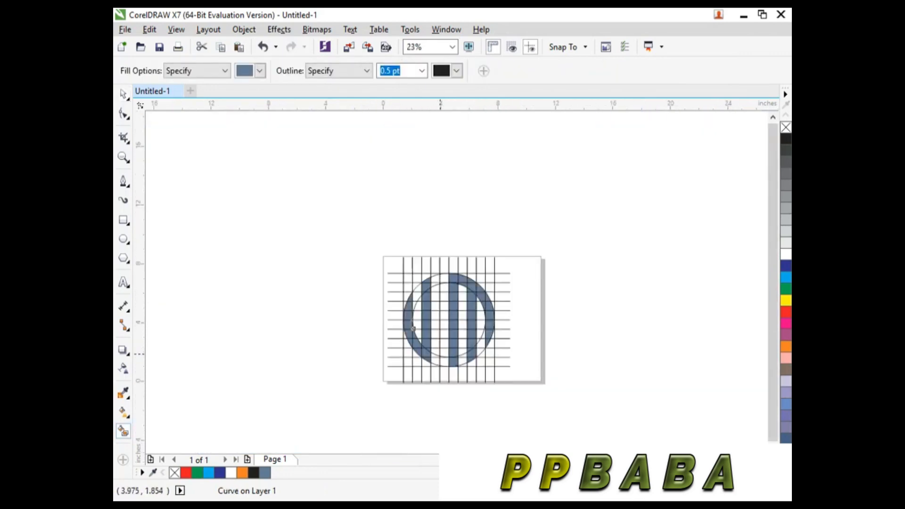
{"action": "scroll", "coordinate": [413, 328], "scroll_direction": "up", "scroll_amount": 4}
{"action": "scroll", "coordinate": [368, 331], "scroll_direction": "down", "scroll_amount": 4}
{"action": "scroll", "coordinate": [427, 305], "scroll_direction": "up", "scroll_amount": 2}
{"action": "scroll", "coordinate": [427, 306], "scroll_direction": "down", "scroll_amount": 2}
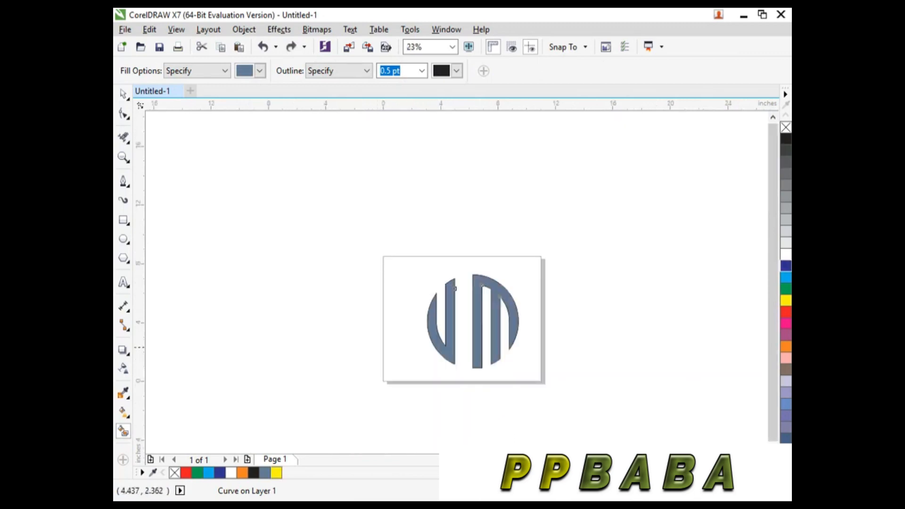
Step: Color the logo's left letter shape yellow and its right M-shaped part dark blue
{"action": "left_click", "coordinate": [448, 342]}
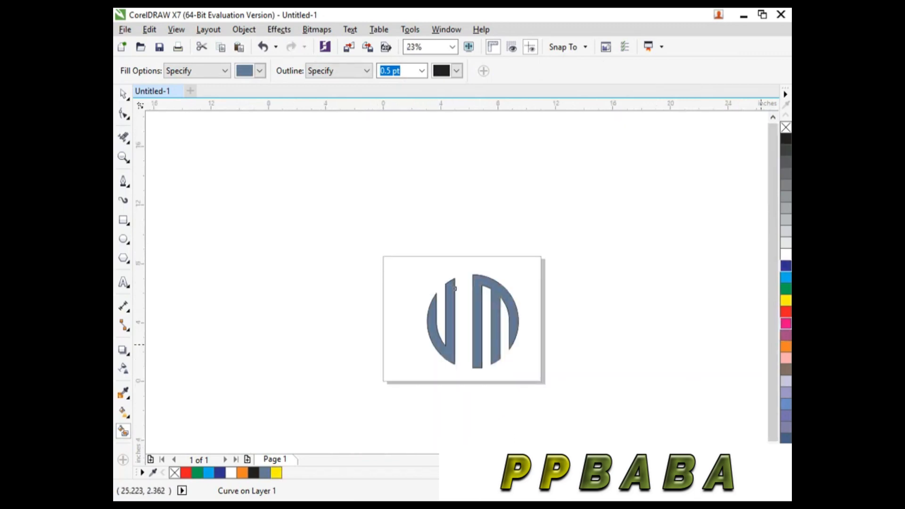
{"action": "left_click", "coordinate": [786, 300]}
{"action": "left_click", "coordinate": [476, 340]}
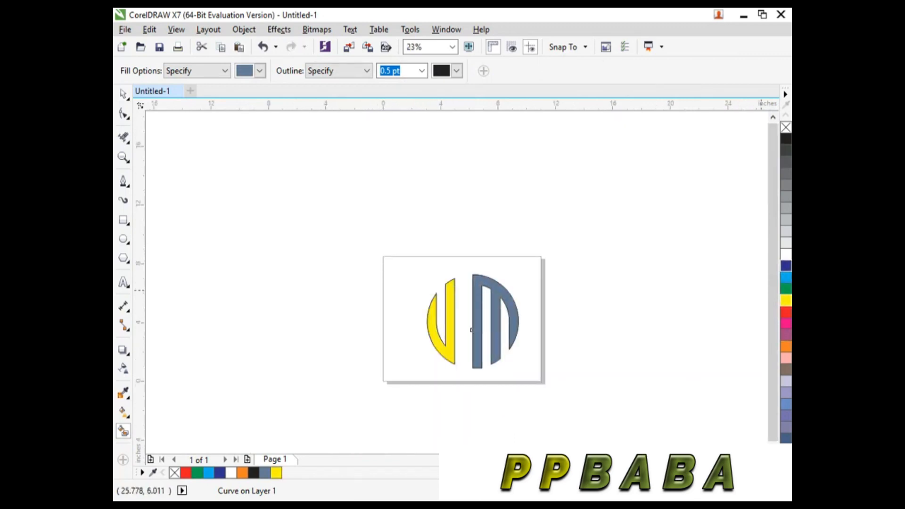
{"action": "left_click", "coordinate": [786, 266]}
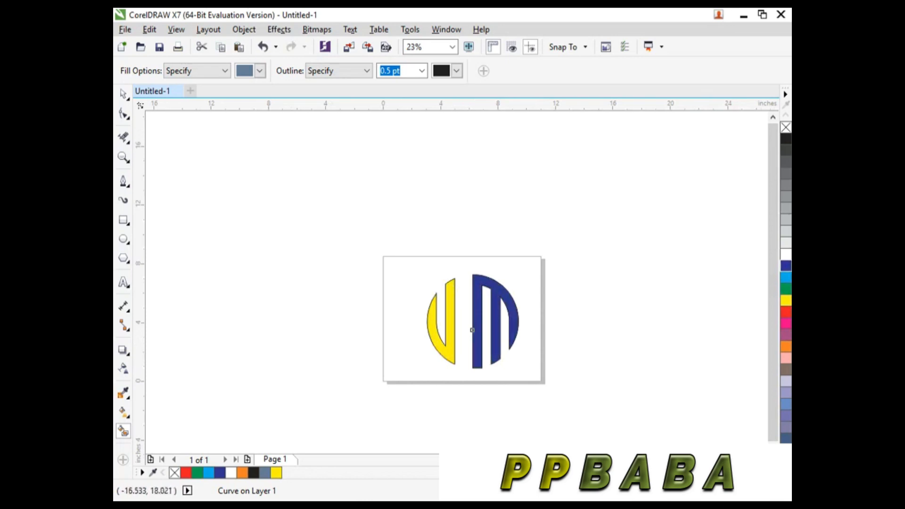
Step: Group the yellow and blue shapes and enlarge the group about its center to about 7.135 inches wide
{"action": "left_click", "coordinate": [123, 95]}
{"action": "left_click", "coordinate": [188, 153]}
{"action": "left_click_drag", "start_coordinate": [372, 238], "coordinate": [608, 414]}
{"action": "key", "text": "ctrl+g"}
{"action": "left_click_drag", "start_coordinate": [422, 371], "coordinate": [416, 377]}
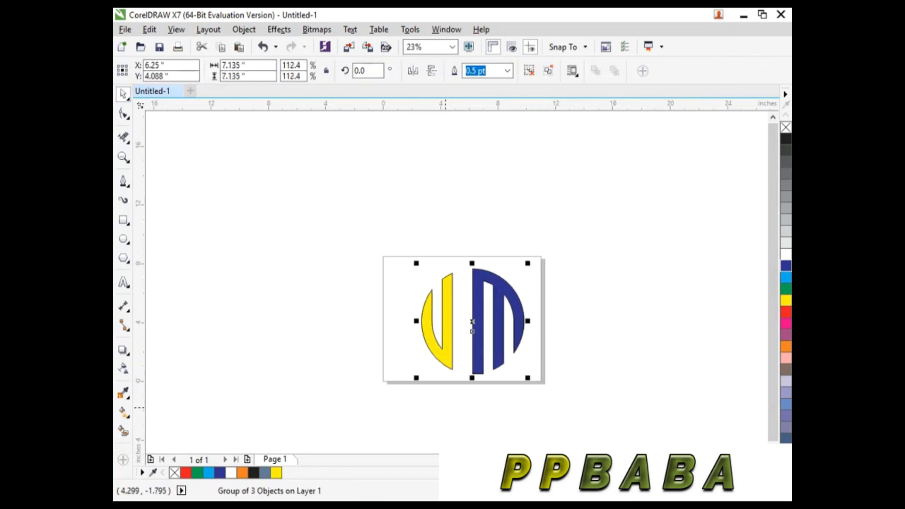
{"action": "left_click", "coordinate": [445, 407]}
Step: Ungroup the logo and move the yellow shape slightly right, closer to the blue shape
{"action": "key", "text": "F2"}
{"action": "mouse_move", "coordinate": [364, 244]}
{"action": "left_mouse_down"}
{"action": "mouse_move", "coordinate": [474, 343]}
{"action": "mouse_move", "coordinate": [559, 400]}
{"action": "left_mouse_up"}
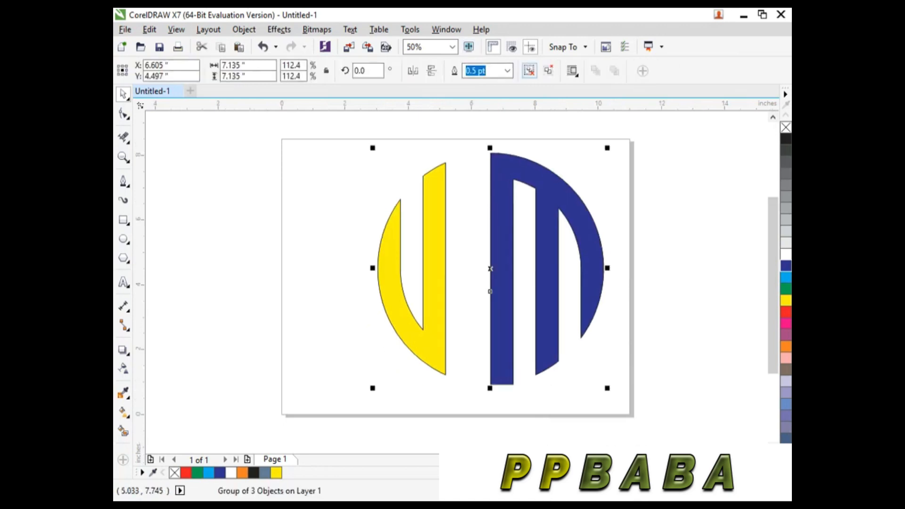
{"action": "left_click", "coordinate": [529, 71]}
{"action": "left_click", "coordinate": [610, 155]}
{"action": "left_click", "coordinate": [445, 268]}
{"action": "left_click_drag", "start_coordinate": [445, 268], "coordinate": [457, 267]}
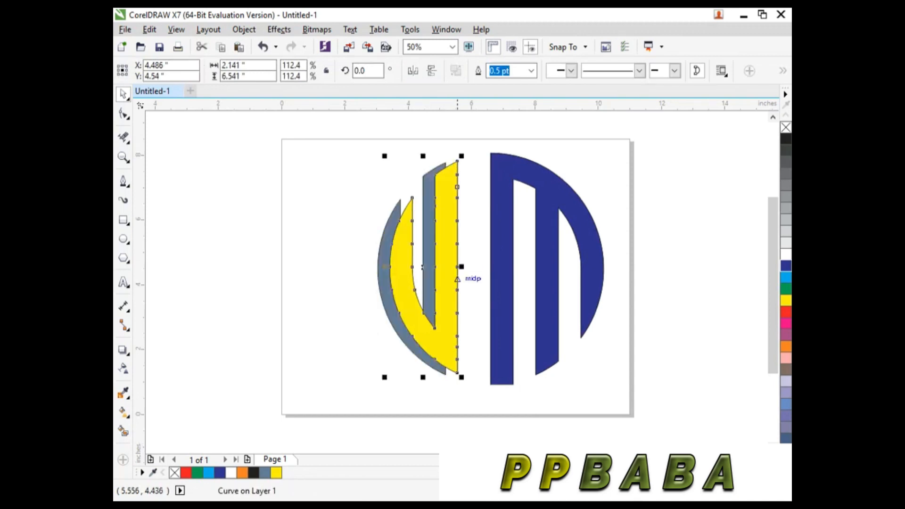
Step: Delete the leftover slate-blue copy behind the yellow shape and enlarge the yellow shape to about 2.258 by 6.901 inches
{"action": "left_click", "coordinate": [697, 285]}
{"action": "left_click_drag", "start_coordinate": [428, 361], "coordinate": [377, 396]}
{"action": "key", "text": "Delete"}
{"action": "left_click", "coordinate": [455, 367]}
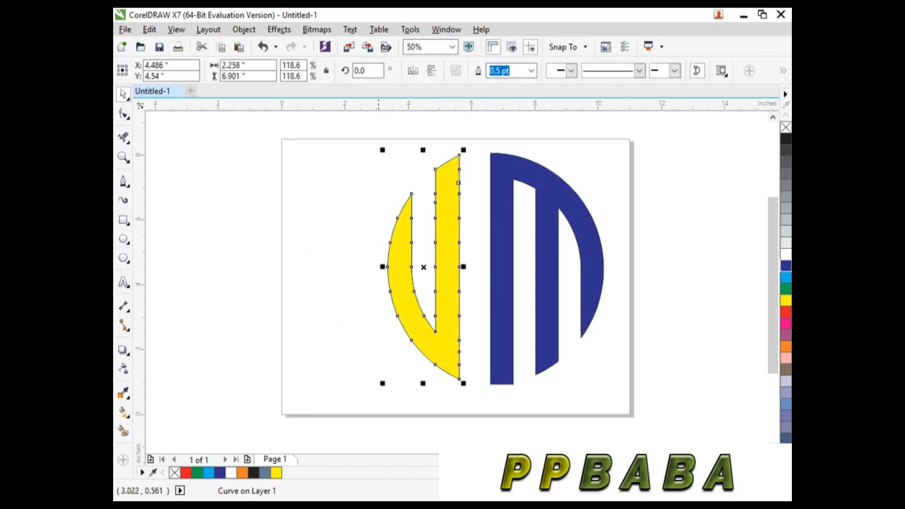
{"action": "left_click", "coordinate": [402, 388]}
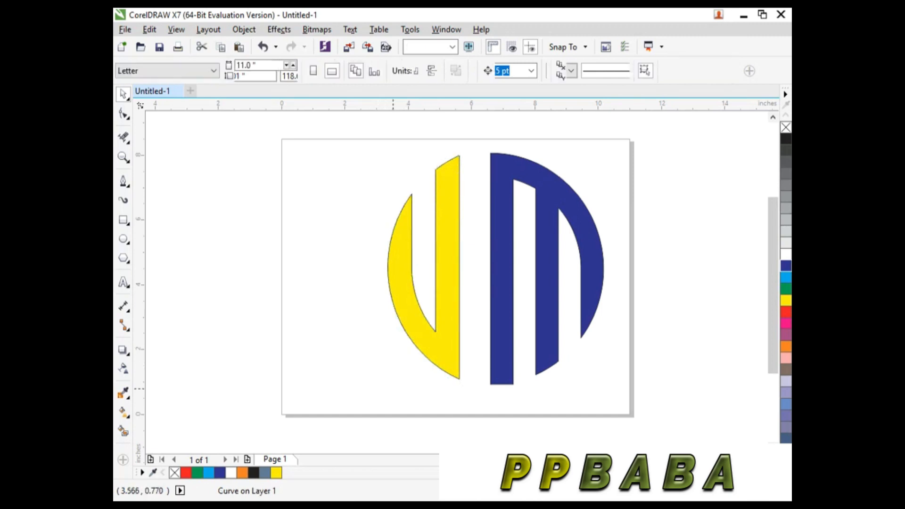
Step: Select the yellow and blue shapes together, scale them down, and move them left toward the page center
{"action": "left_click_drag", "start_coordinate": [681, 408], "coordinate": [337, 121]}
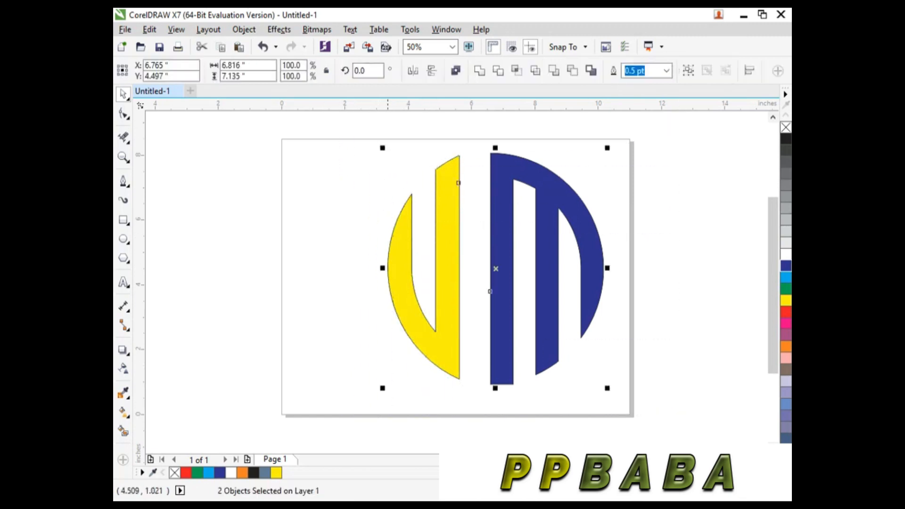
{"action": "left_click_drag", "start_coordinate": [384, 389], "coordinate": [401, 378]}
{"action": "left_click_drag", "start_coordinate": [458, 347], "coordinate": [421, 352]}
{"action": "left_click", "coordinate": [413, 440]}
Step: Scale both logo shapes down slightly once more, leaving wider margins on the page
{"action": "key", "text": "F2"}
{"action": "left_click_drag", "start_coordinate": [266, 125], "coordinate": [661, 430]}
{"action": "left_click_drag", "start_coordinate": [585, 413], "coordinate": [283, 149]}
{"action": "left_click_drag", "start_coordinate": [338, 395], "coordinate": [346, 389]}
{"action": "left_click", "coordinate": [364, 405]}
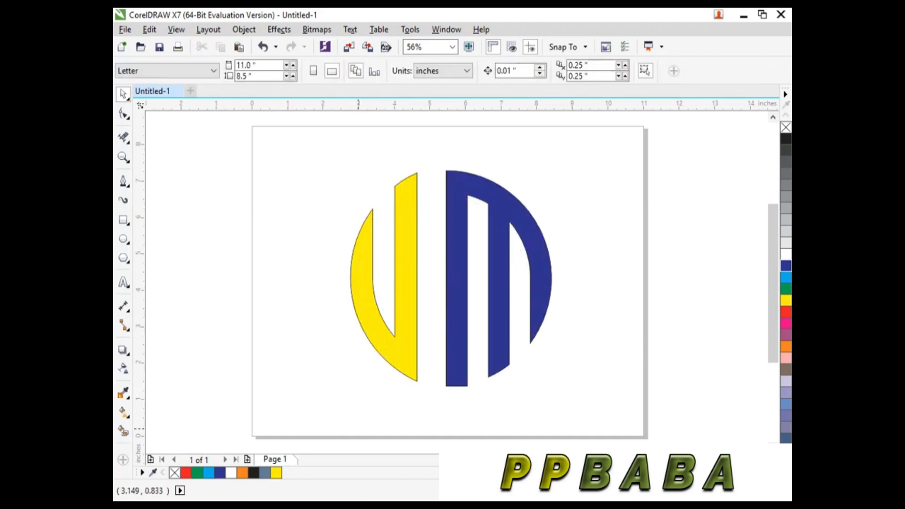